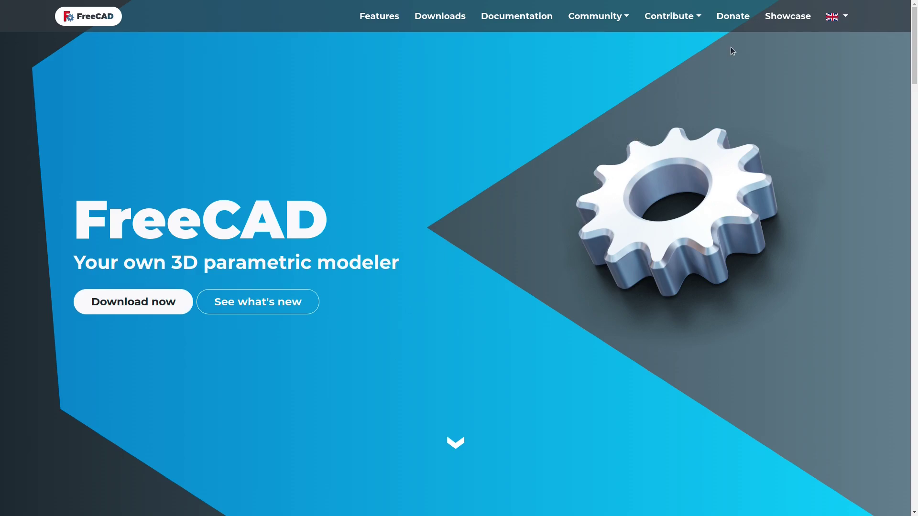
# - Open the FreeCAD Donate page and highlight why the team account is the best option
pyautogui.click(733, 17)
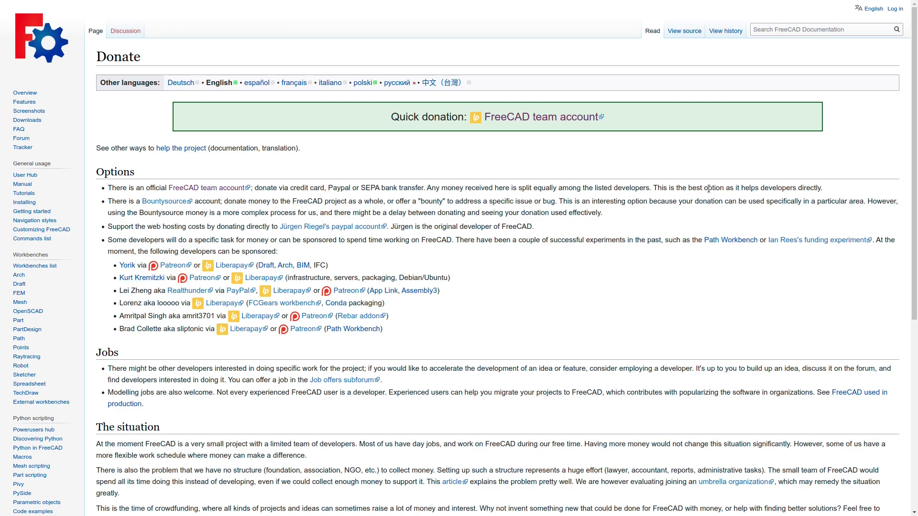
pyautogui.moveTo(681, 187); pyautogui.dragTo(845, 194)
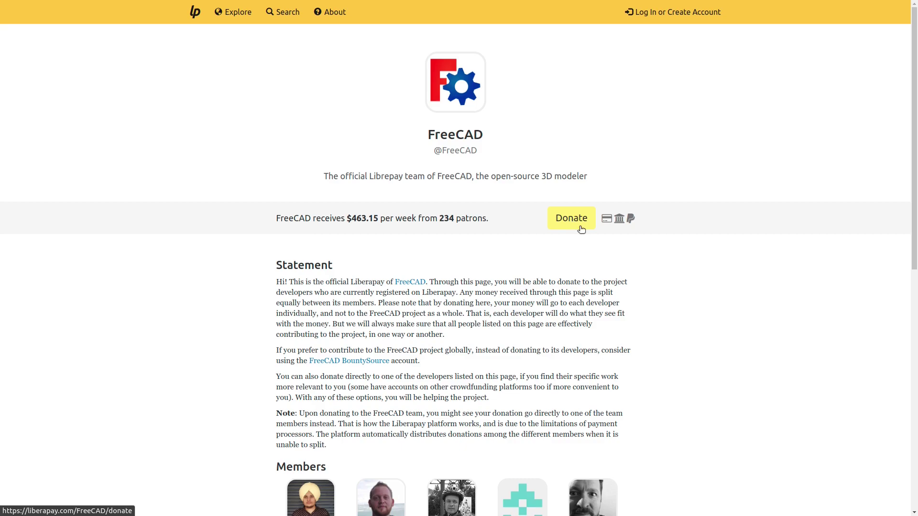
pyautogui.scroll(-5, 745, 315)
pyautogui.scroll(-3, 744, 309)
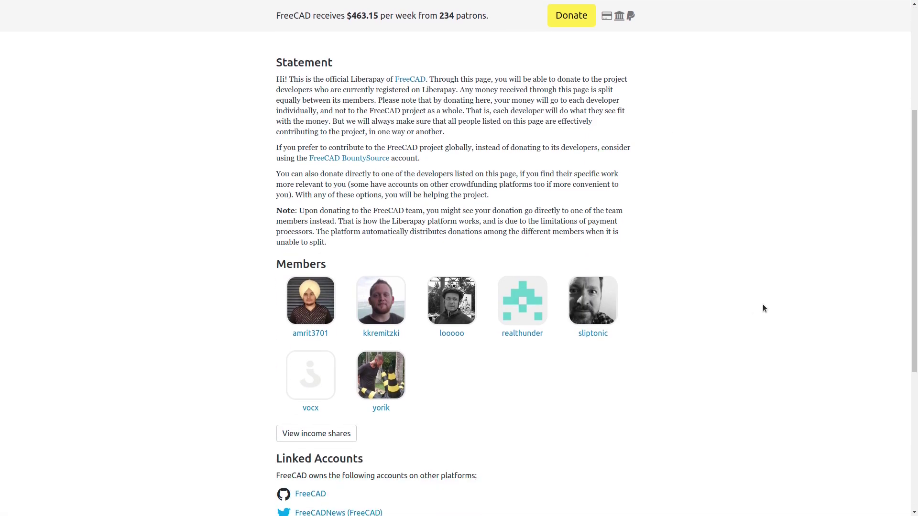
pyautogui.scroll(-3, 763, 304)
pyautogui.scroll(4, 759, 307)
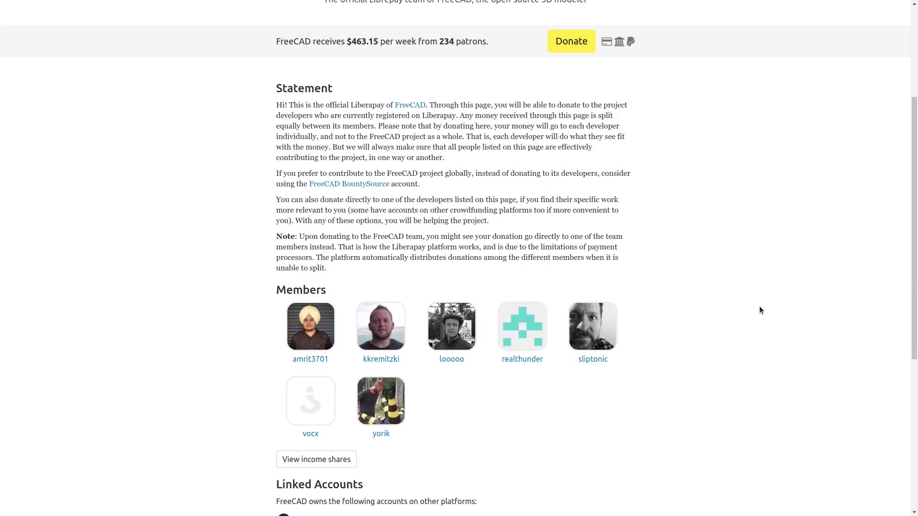
pyautogui.scroll(3, 760, 307)
pyautogui.scroll(2, 759, 307)
pyautogui.scroll(-1, 759, 306)
pyautogui.scroll(-7, 749, 304)
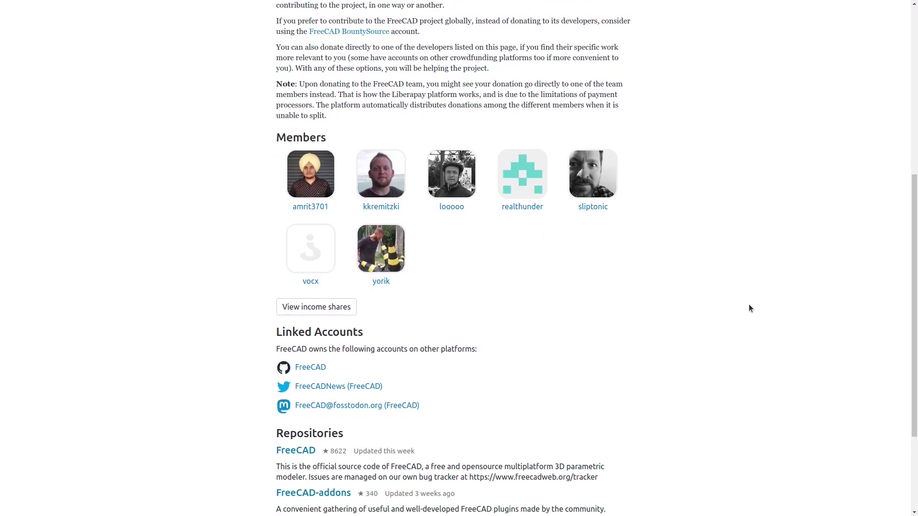
# - View the income shares for FreeCAD's seven Liberapay team members
pyautogui.click(316, 307)
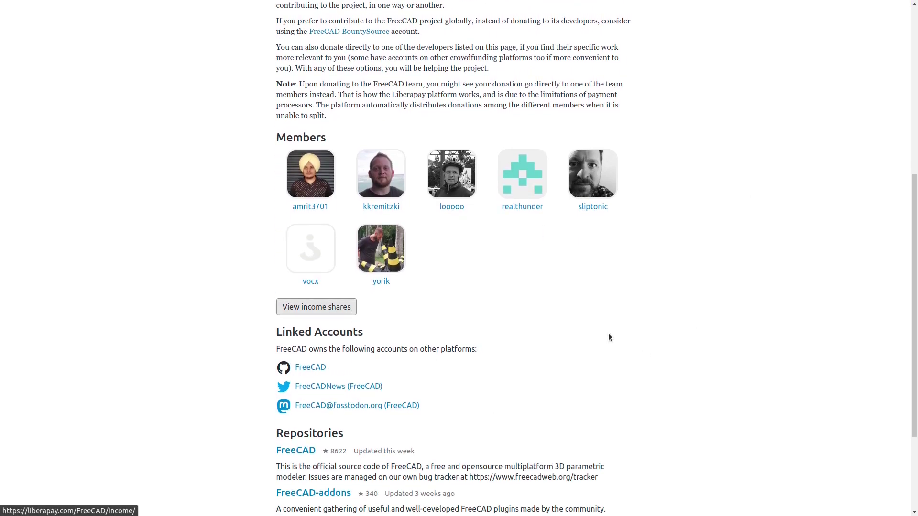
pyautogui.scroll(-1, 571, 323)
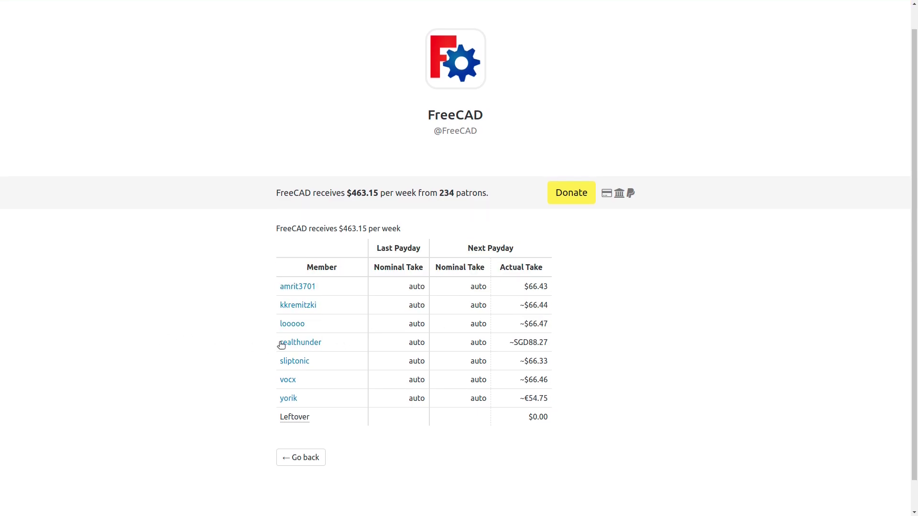
# - Return from the income table to FreeCAD's team profile showing $463.15 weekly from 234 patrons
pyautogui.click(301, 459)
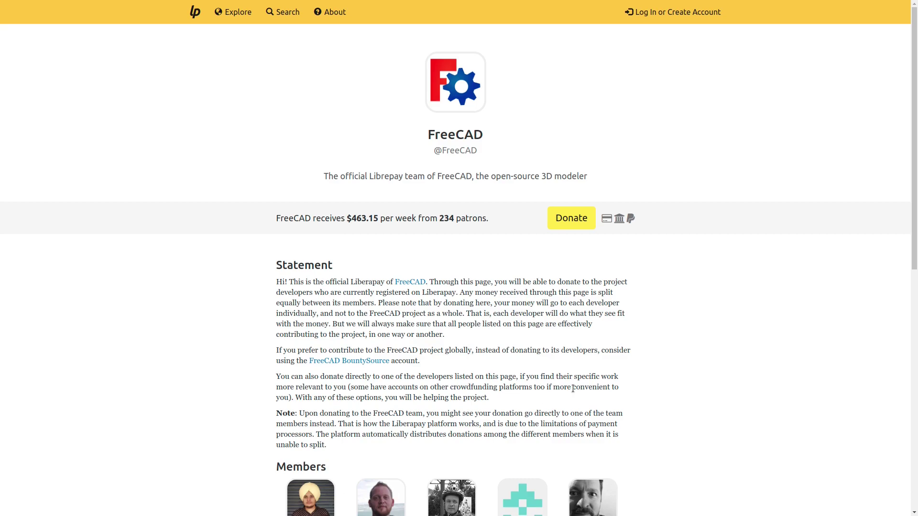
pyautogui.scroll(-4, 213, 292)
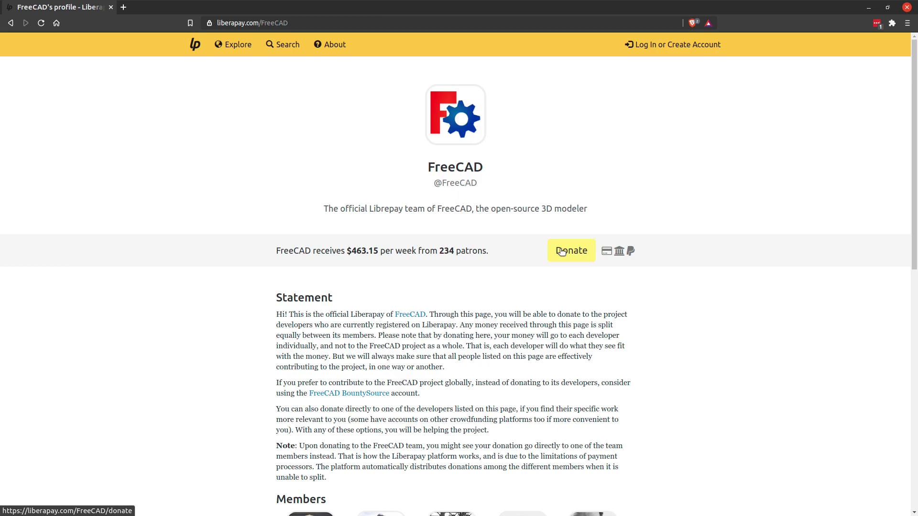